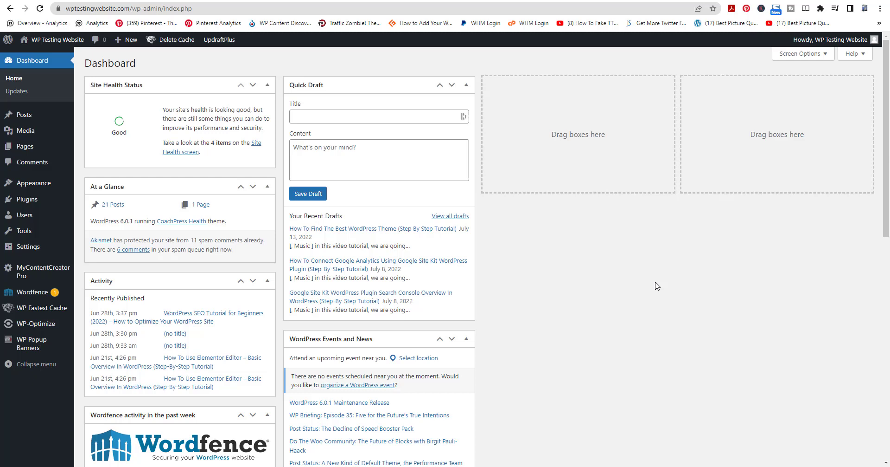
Start a new blog post from the list of all posts
mouse_move(28, 268)
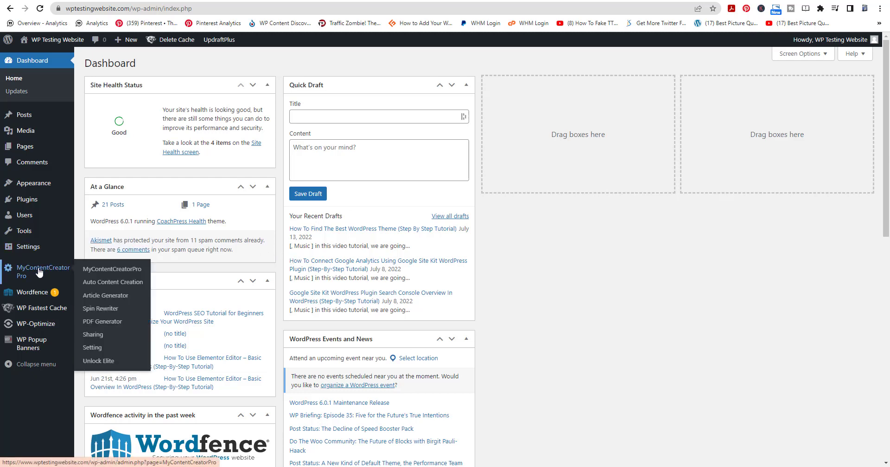
left_click(24, 116)
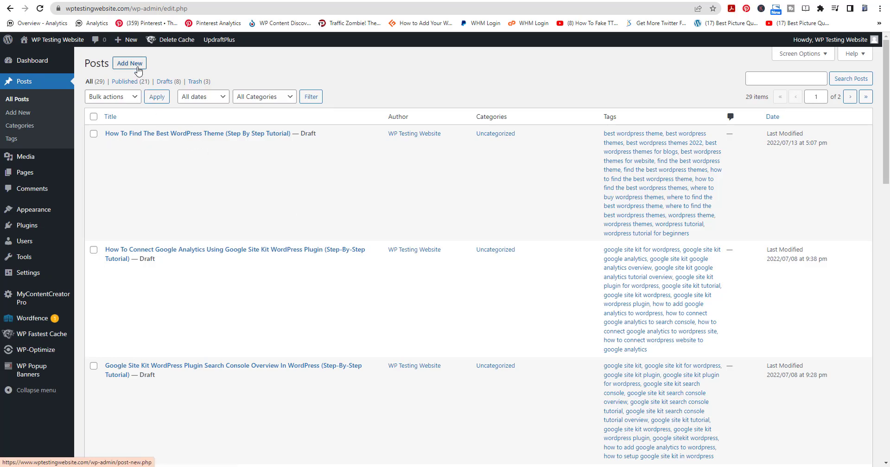
left_click(130, 63)
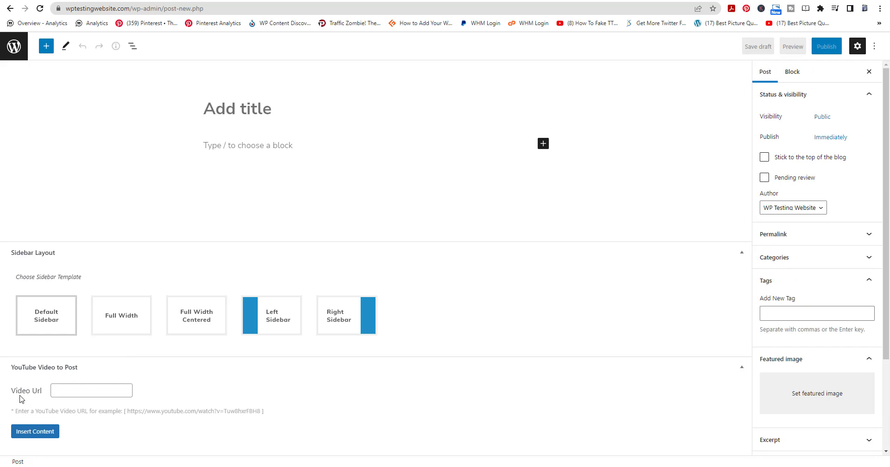
Copy the URL of the YouTube video "It was never meant to be a TED Talk" and insert its content into the new post
left_click(92, 395)
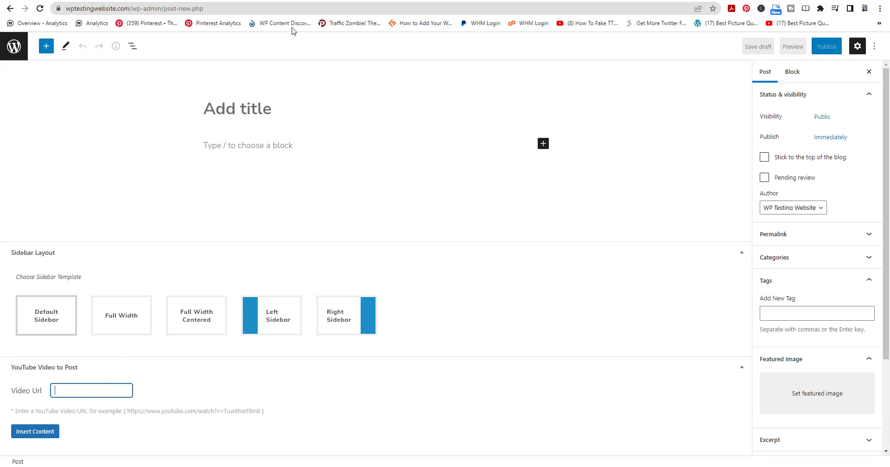
left_click(282, 0)
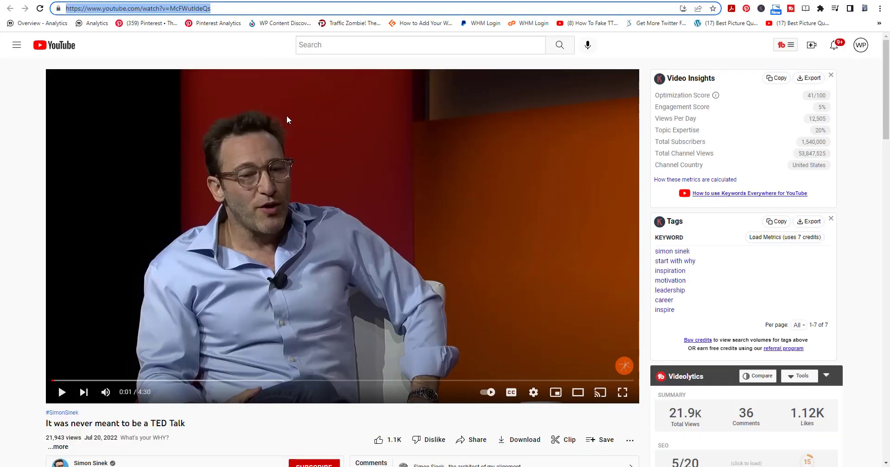
right_click(195, 10)
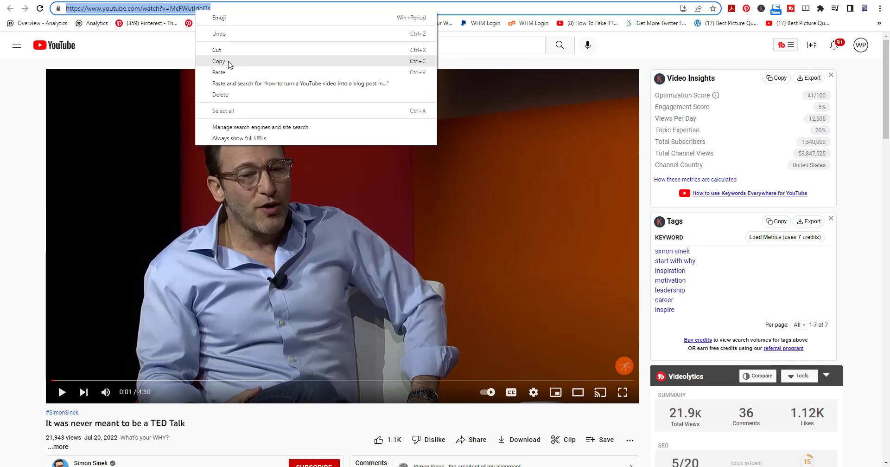
left_click(229, 62)
left_click(179, 1)
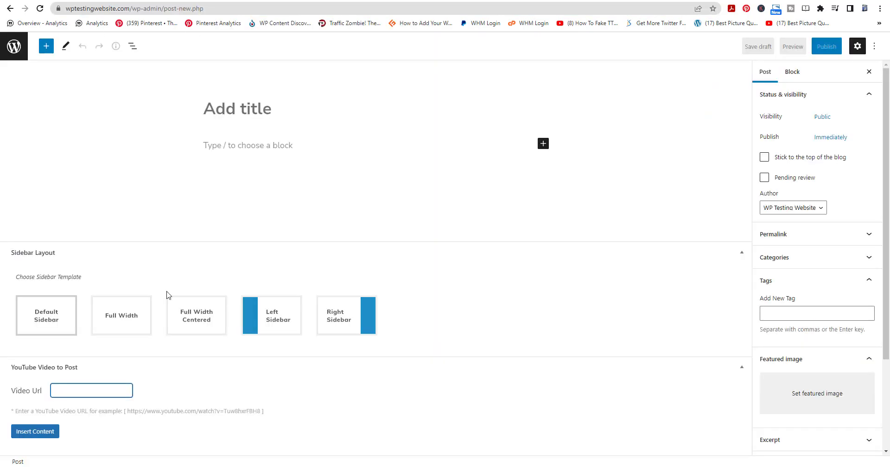
key("ctrl+v")
left_click(36, 430)
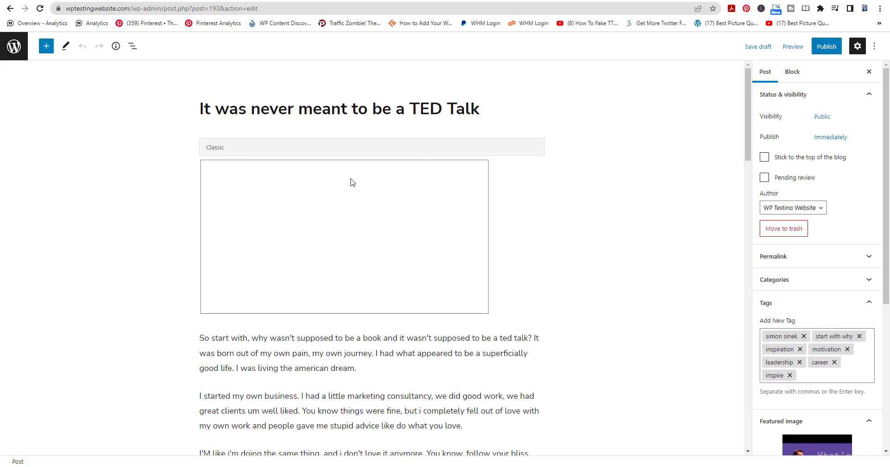
Review the generated TED Talk post from the embedded video to the source link, including its tags and featured image
scroll(365, 230, "down", 2)
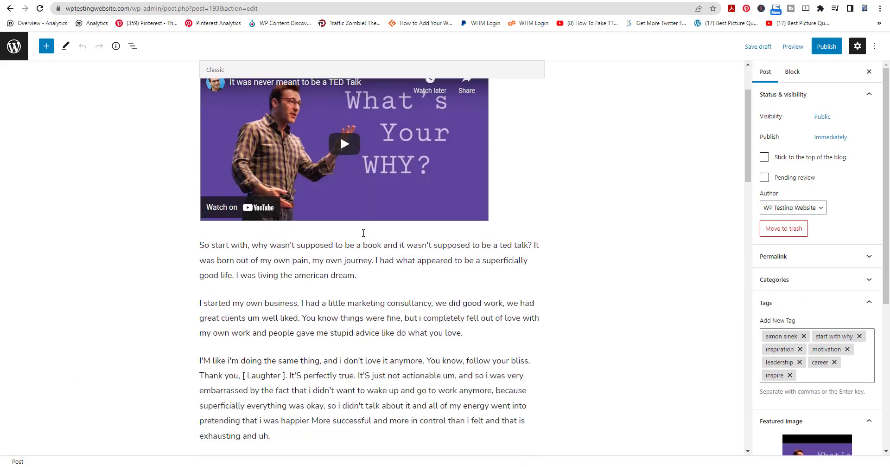
scroll(364, 239, "down", 15)
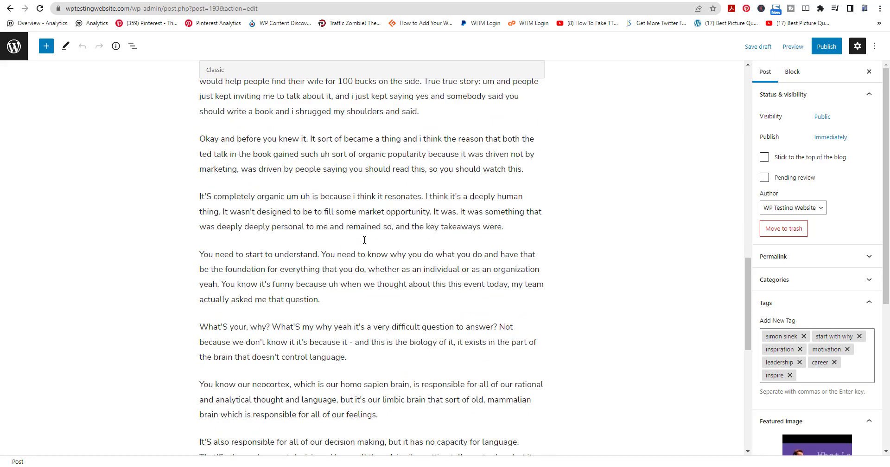
scroll(365, 240, "down", 5)
scroll(366, 242, "up", 2)
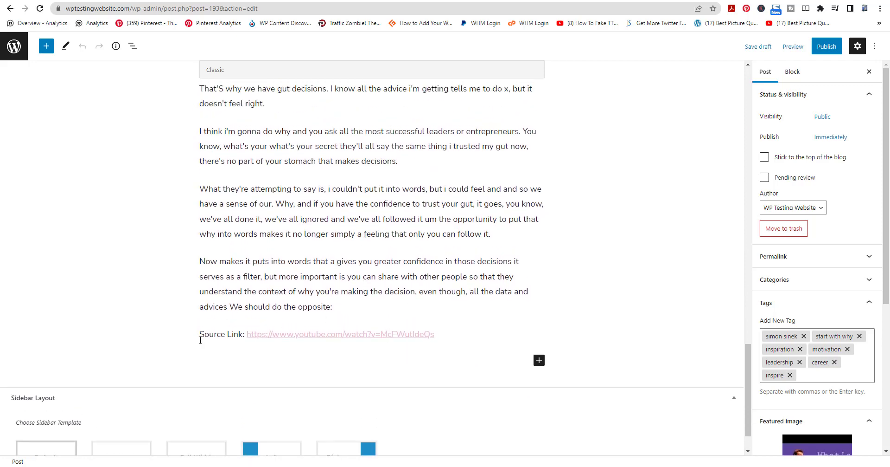
scroll(419, 269, "up", 15)
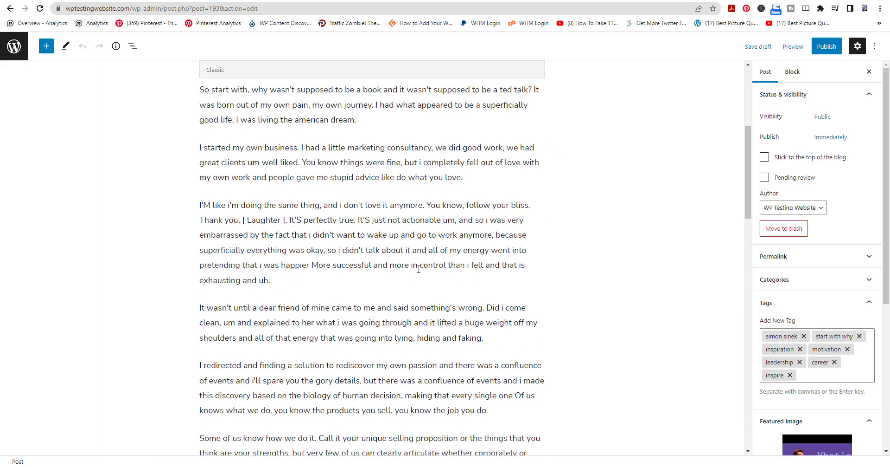
scroll(419, 269, "up", 4)
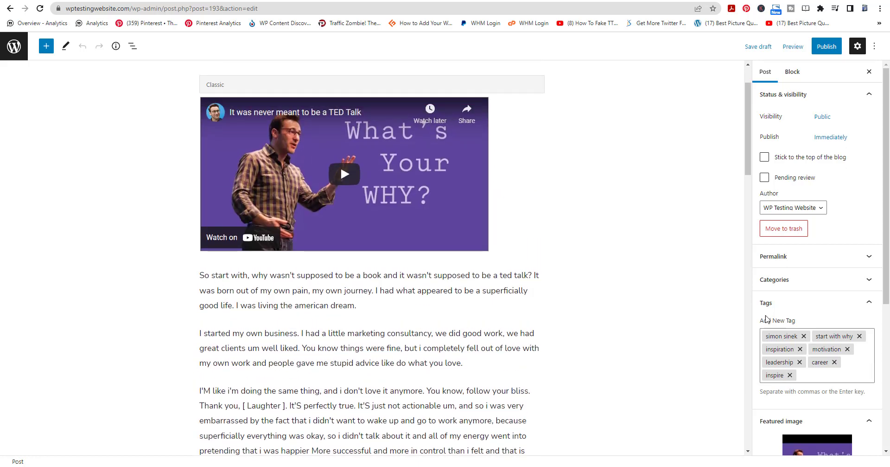
scroll(772, 320, "down", 3)
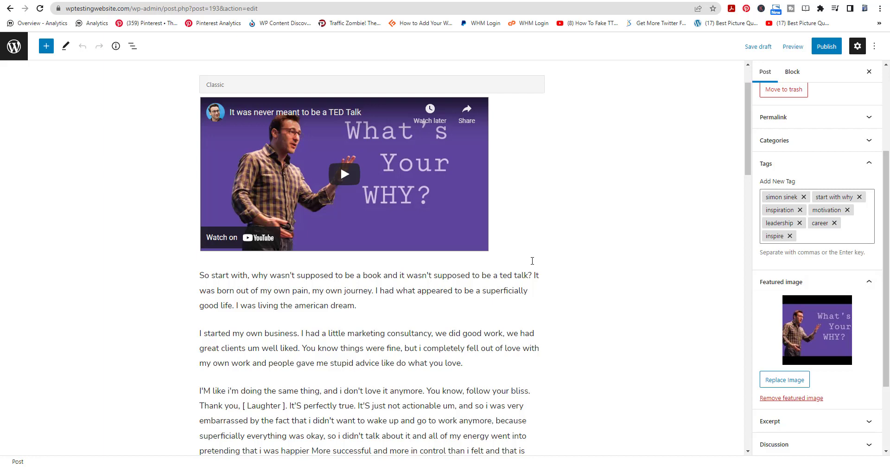
scroll(532, 260, "up", 1)
scroll(533, 232, "down", 5)
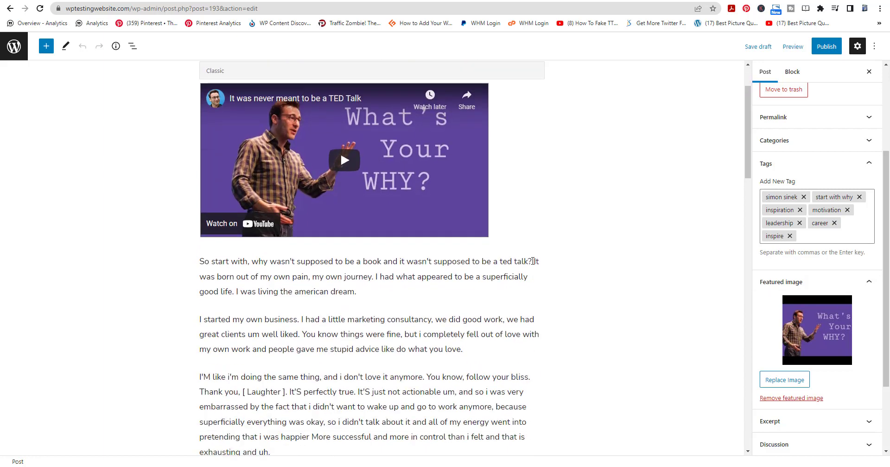
scroll(434, 229, "down", 3)
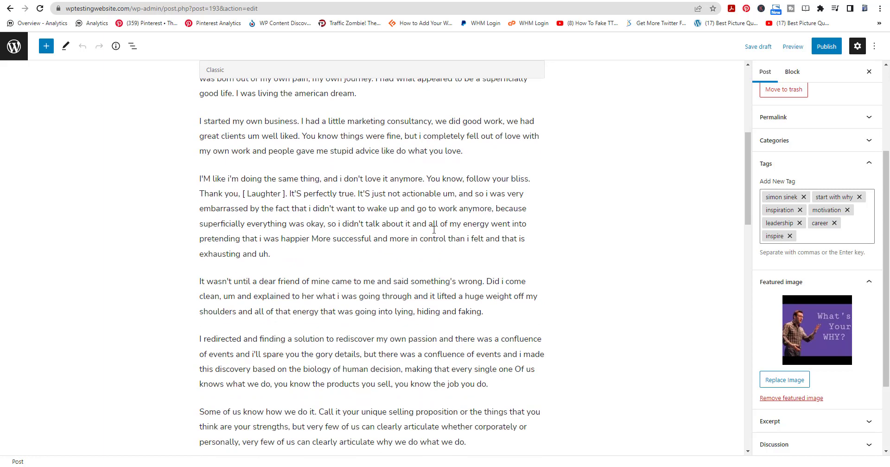
scroll(434, 230, "up", 8)
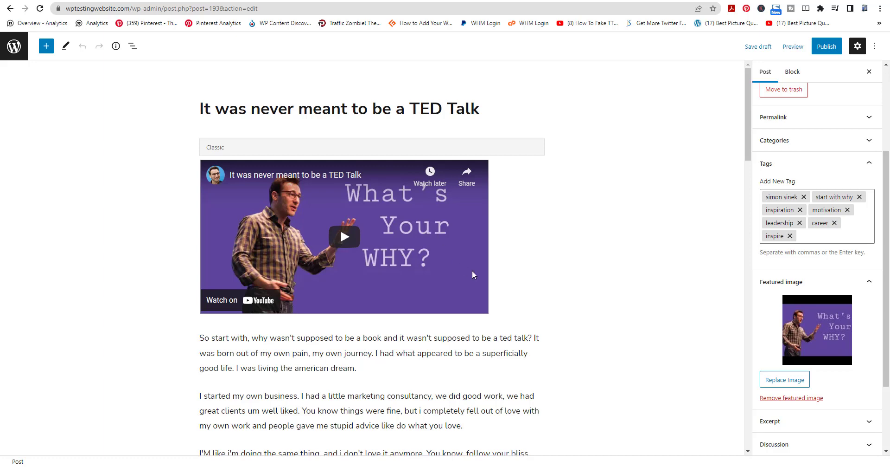
Switch to YouTube and copy the URL of the video "What is Internet Marketing? In Simple English"
left_click(374, 0)
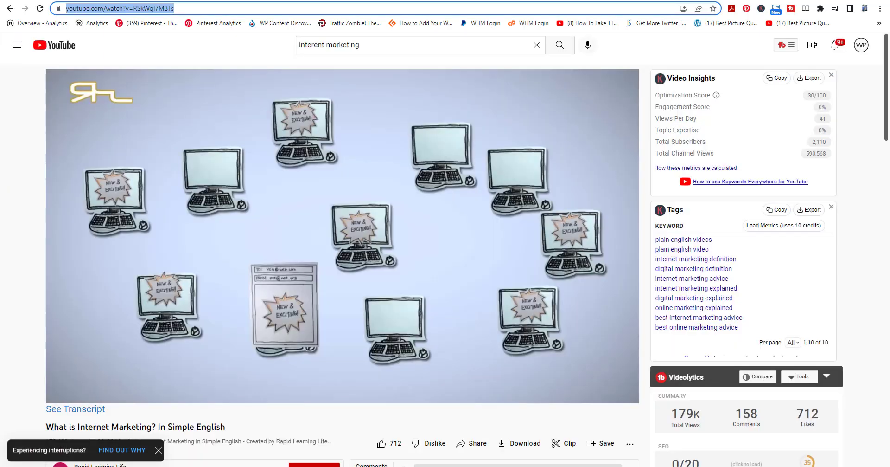
right_click(162, 9)
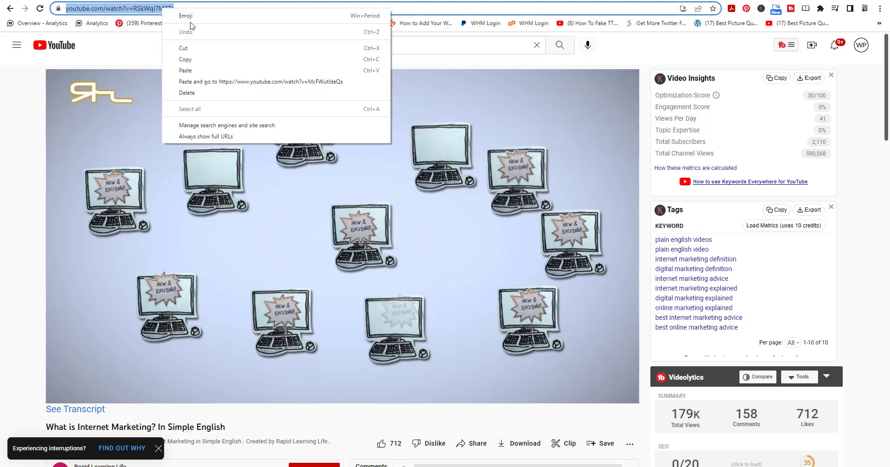
left_click(195, 59)
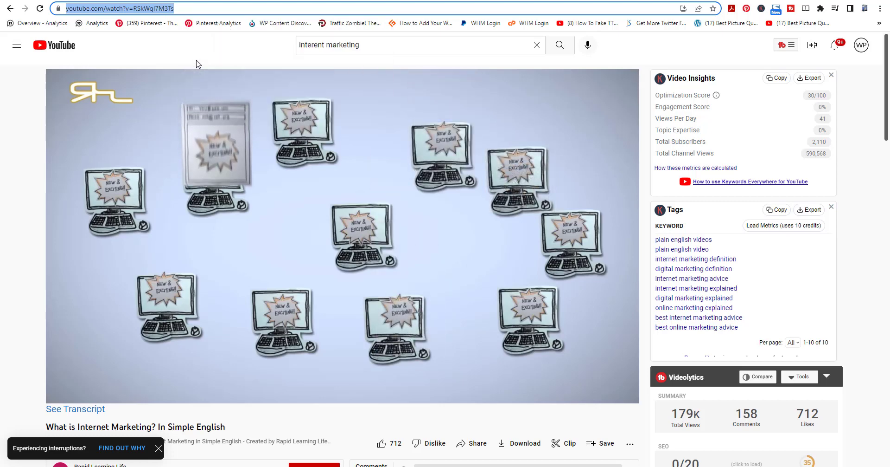
In another blank WordPress post, enter the copied video URL for YouTube Video to Post and insert the content
left_click(139, 0)
left_click(14, 46)
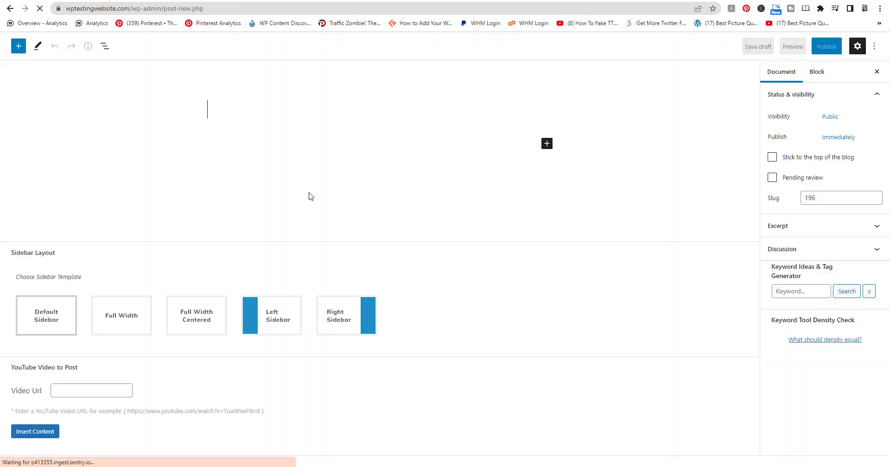
left_click(90, 389)
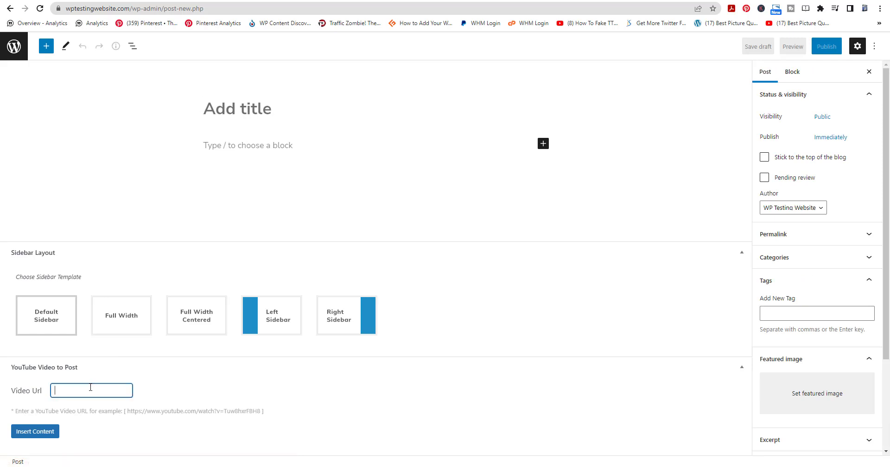
key("ctrl+v")
left_click(45, 433)
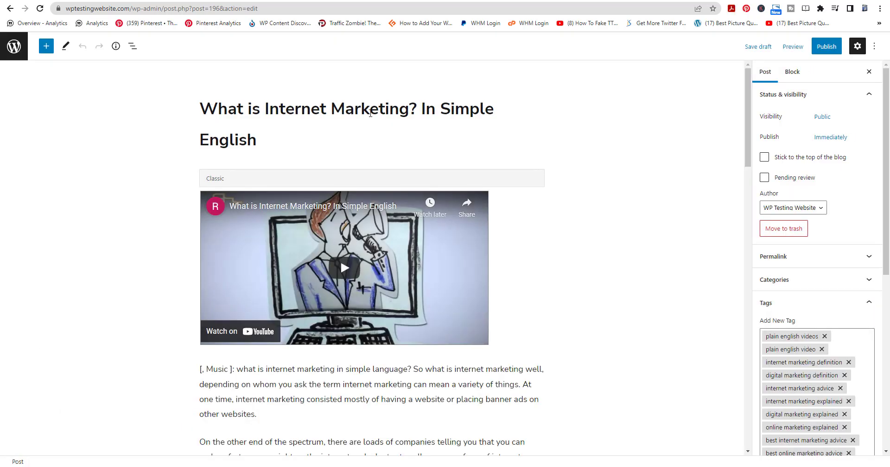
Delete the "[, Music ]:" text at the start of the first paragraph below the embedded video
scroll(451, 118, "down", 2)
scroll(218, 272, "down", 1)
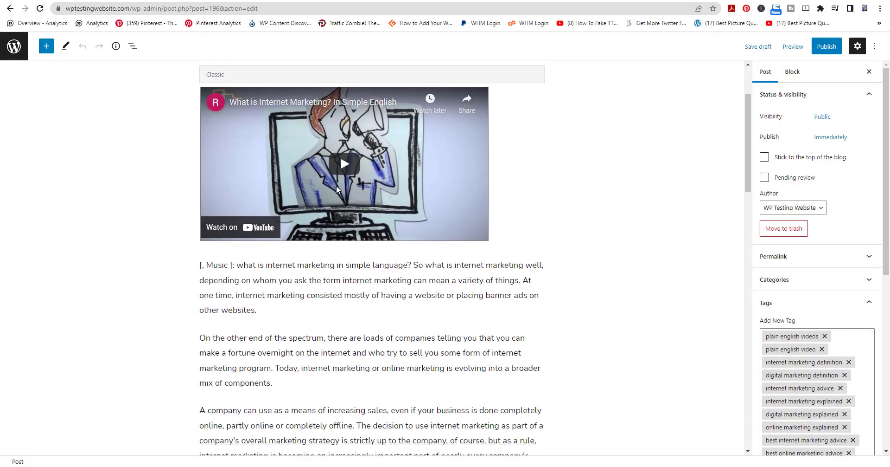
left_click(238, 231)
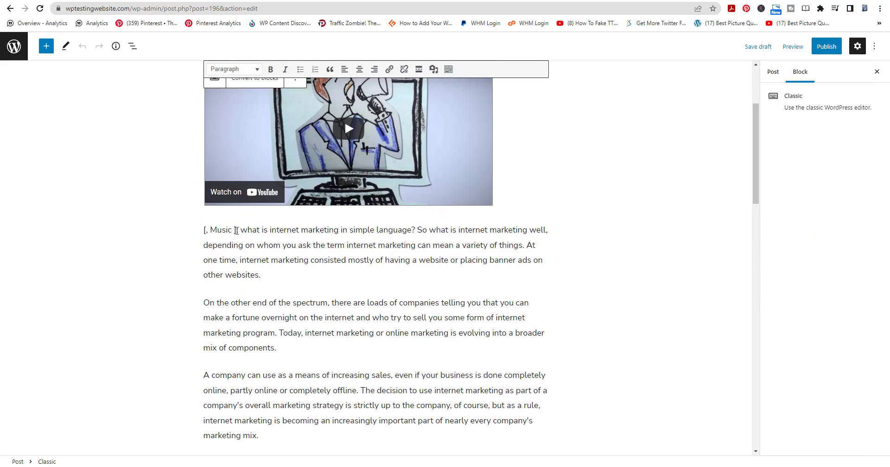
key("BackSpace")
key("BackSpace")
key("BackSpace")
key("BackSpace")
key("BackSpace")
key("BackSpace")
key("BackSpace")
key("BackSpace")
key("BackSpace")
key("BackSpace")
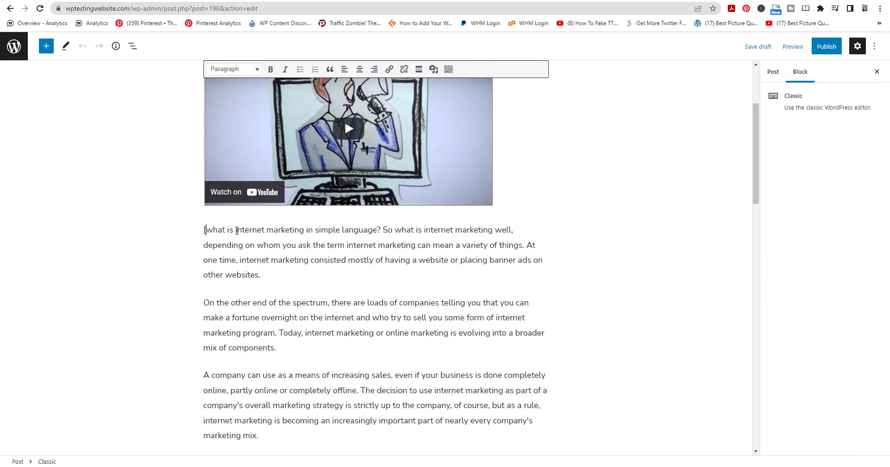
Read through the internet marketing post's paragraphs down to the source link and return to its title
scroll(278, 228, "down", 9)
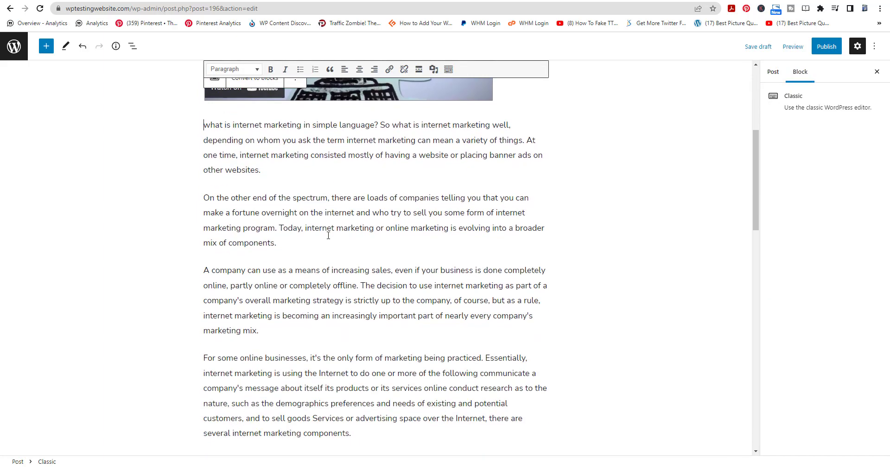
scroll(366, 239, "down", 7)
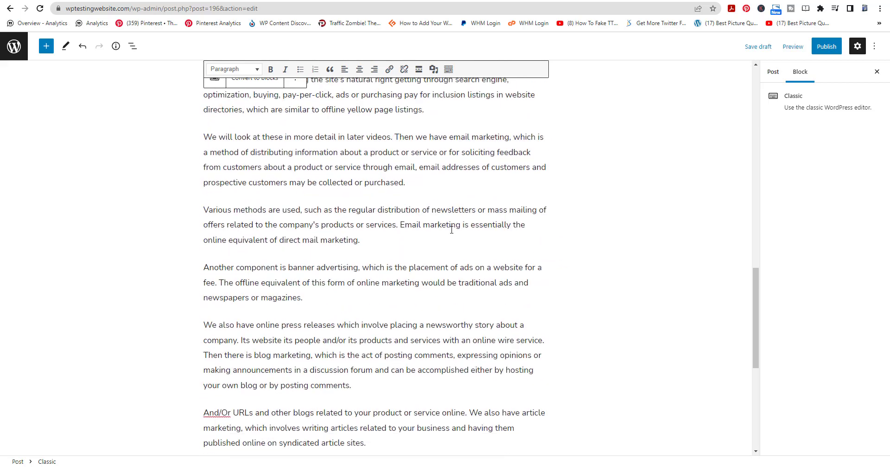
scroll(452, 230, "up", 6)
scroll(452, 229, "up", 5)
scroll(452, 229, "down", 13)
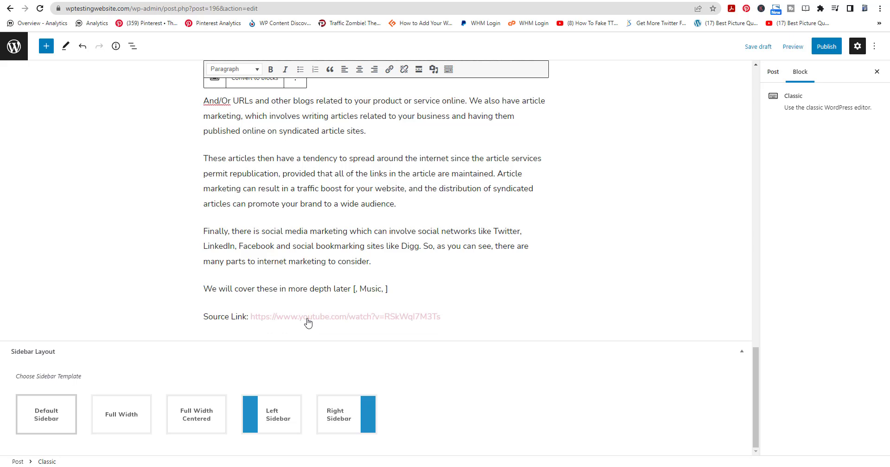
scroll(309, 322, "up", 15)
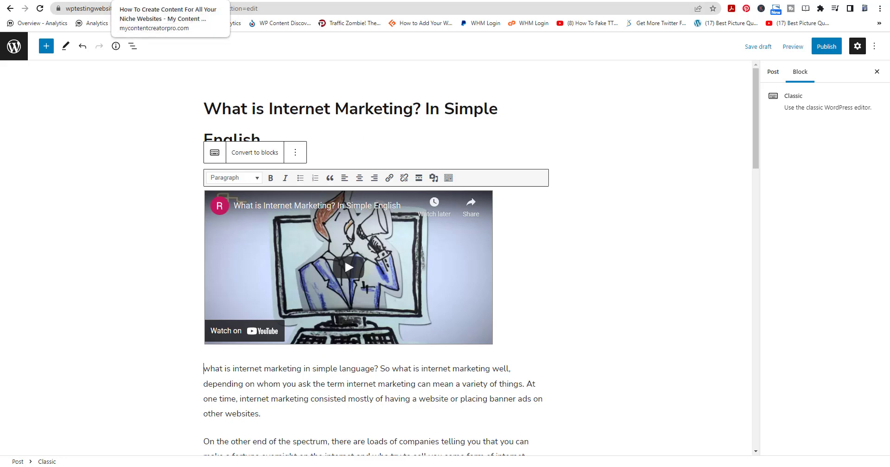
Switch to the mycontentcreatorpro.com sales page and compare the features and prices of the Pro and Elite versions
left_click(143, 1)
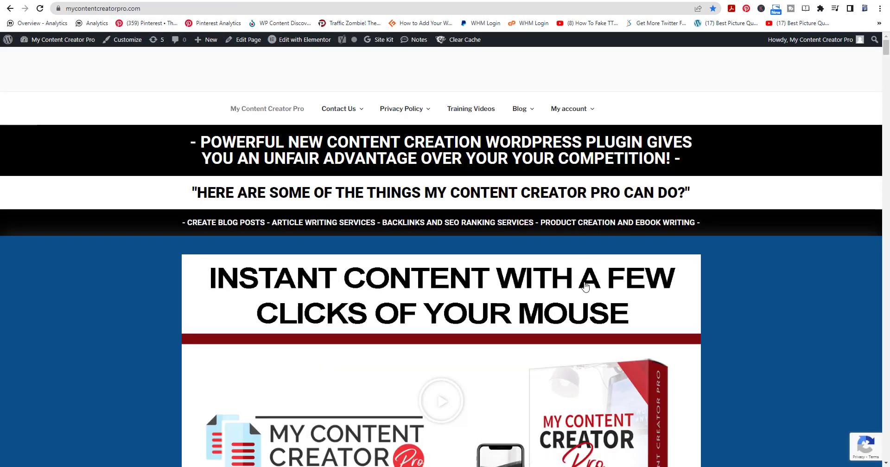
scroll(586, 287, "down", 10)
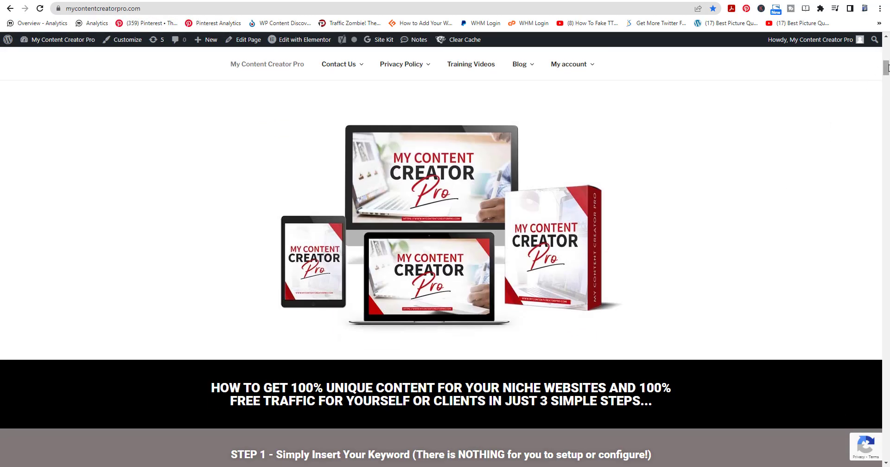
left_click_drag(886, 69, 888, 442)
scroll(570, 225, "up", 10)
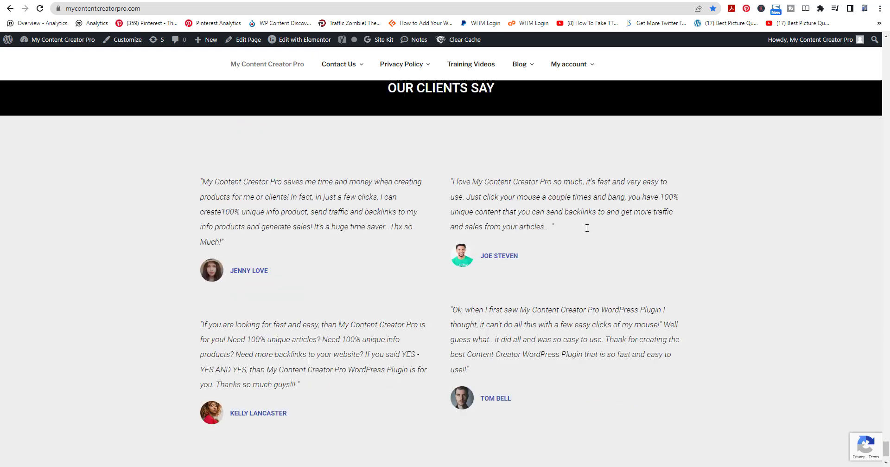
scroll(299, 159, "up", 5)
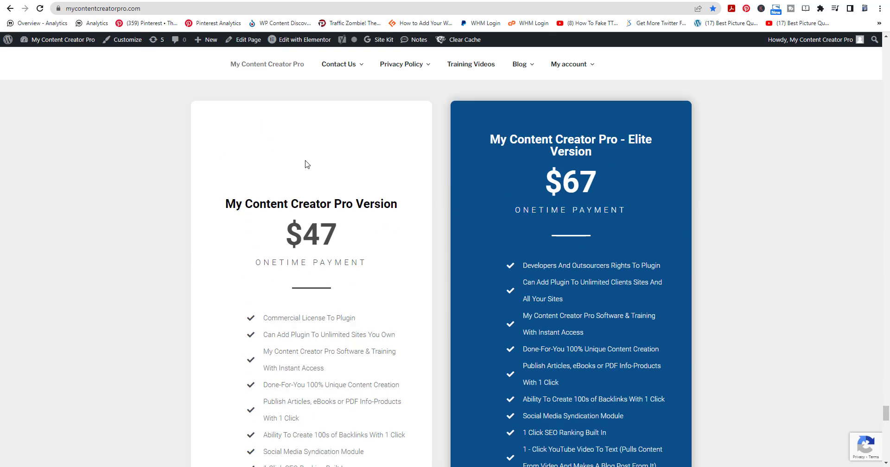
scroll(317, 200, "down", 1)
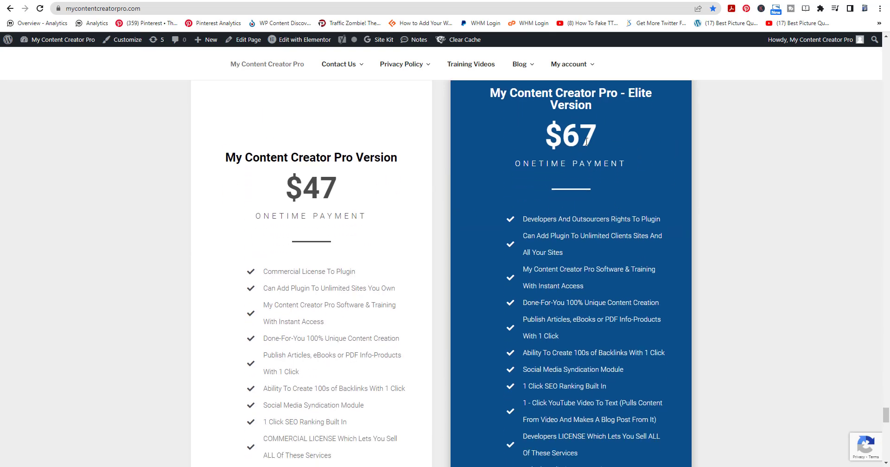
Examine the Elite version's feature list, including its developer and outsourcer rights, against the Pro version's licence terms
scroll(579, 169, "down", 4)
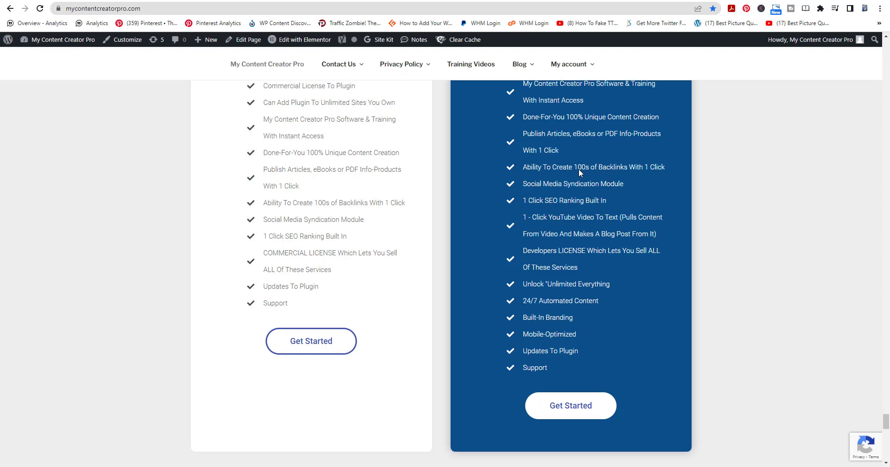
scroll(579, 169, "up", 5)
scroll(576, 168, "down", 1)
scroll(576, 168, "down", 1)
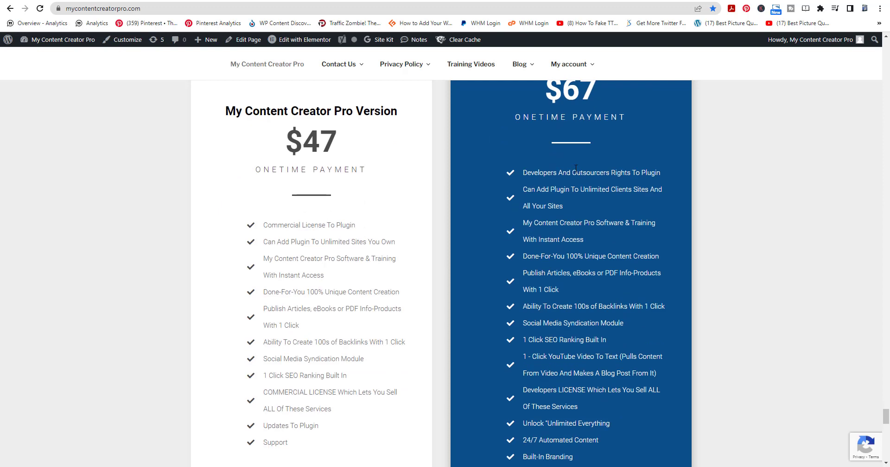
scroll(576, 168, "down", 2)
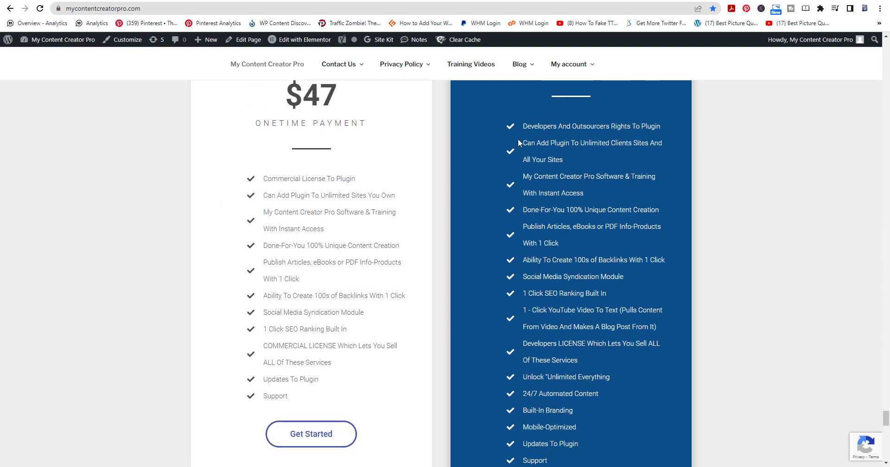
scroll(580, 246, "up", 4)
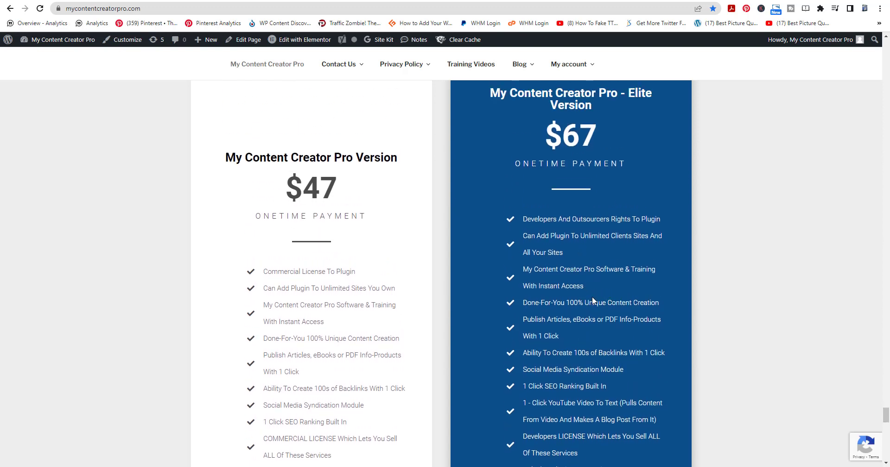
scroll(596, 305, "up", 2)
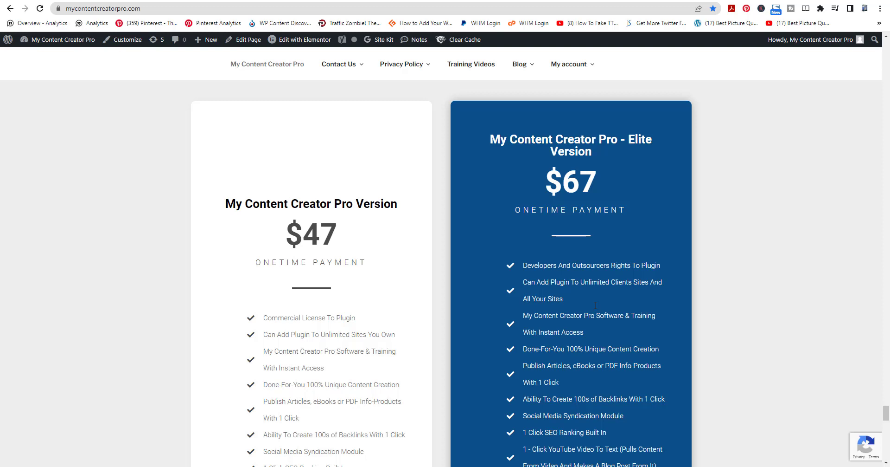
scroll(596, 305, "down", 3)
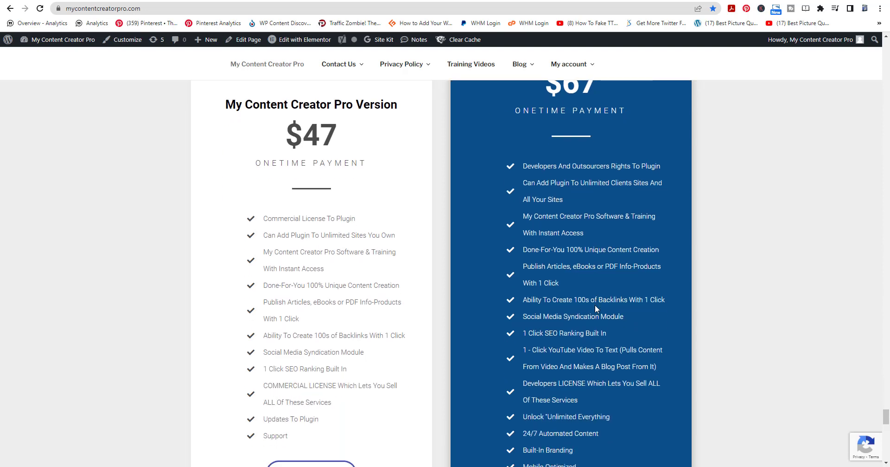
Review the money-back guarantee, accepted payment methods and plan introduction above the pricing table, along with both plan offers
scroll(596, 306, "up", 6)
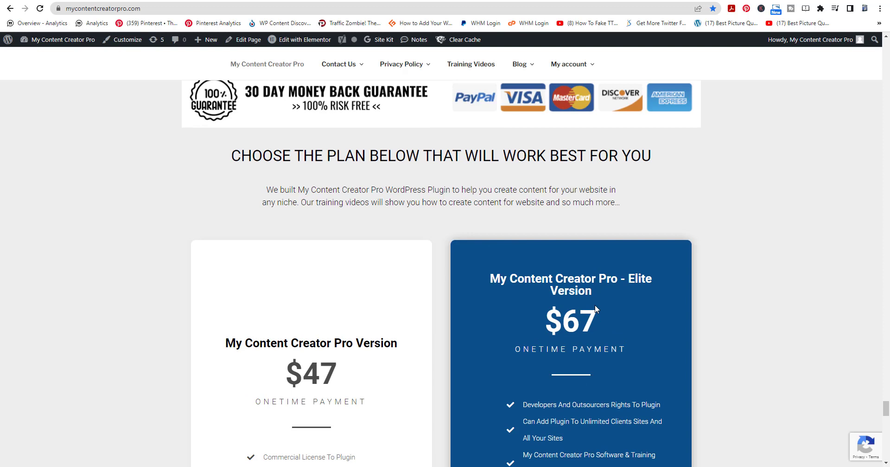
scroll(595, 305, "up", 2)
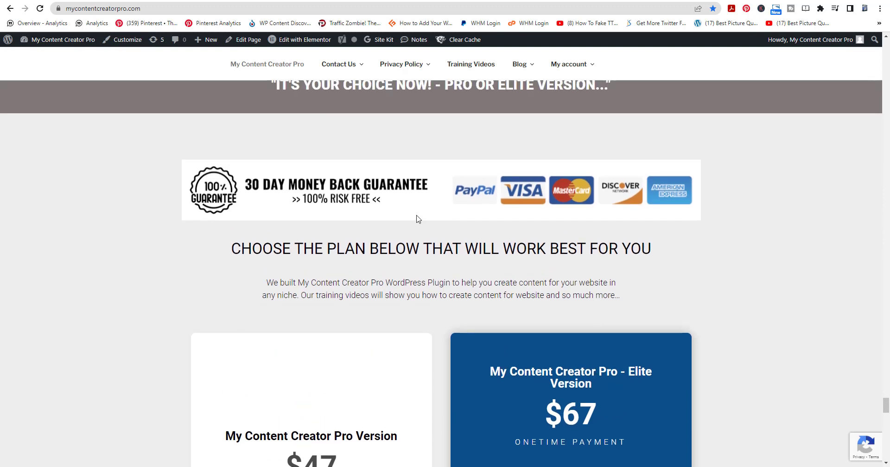
scroll(606, 327, "up", 2)
scroll(603, 329, "down", 4)
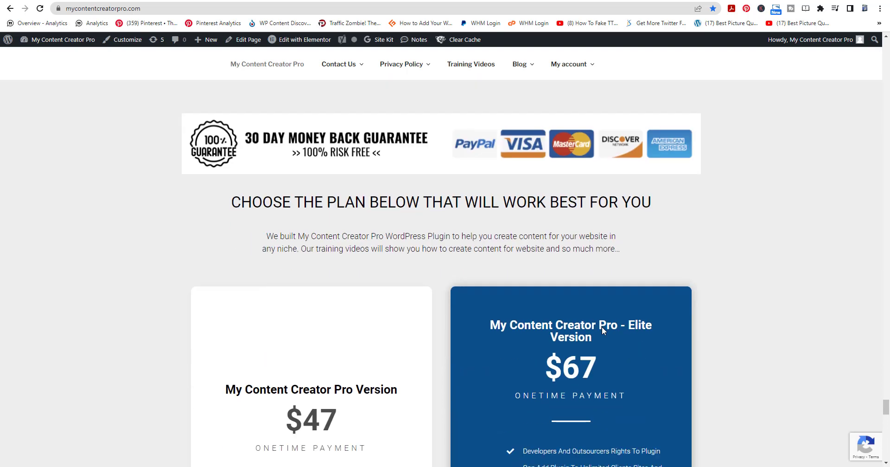
scroll(602, 330, "down", 5)
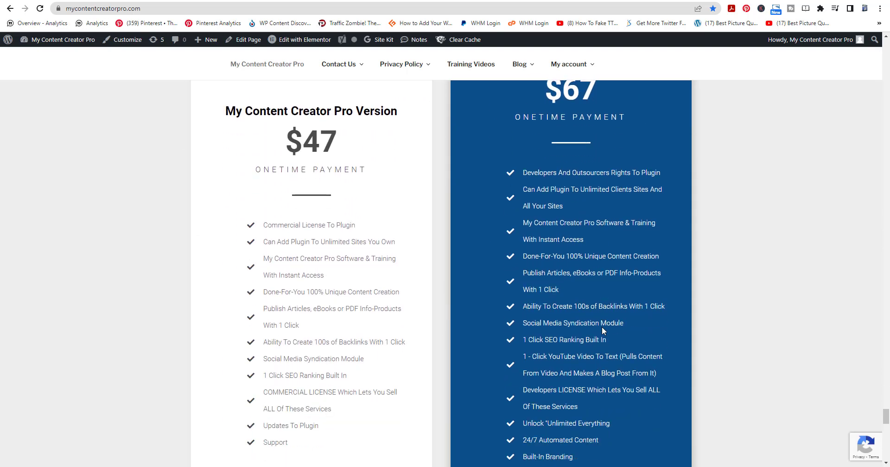
scroll(602, 326, "up", 9)
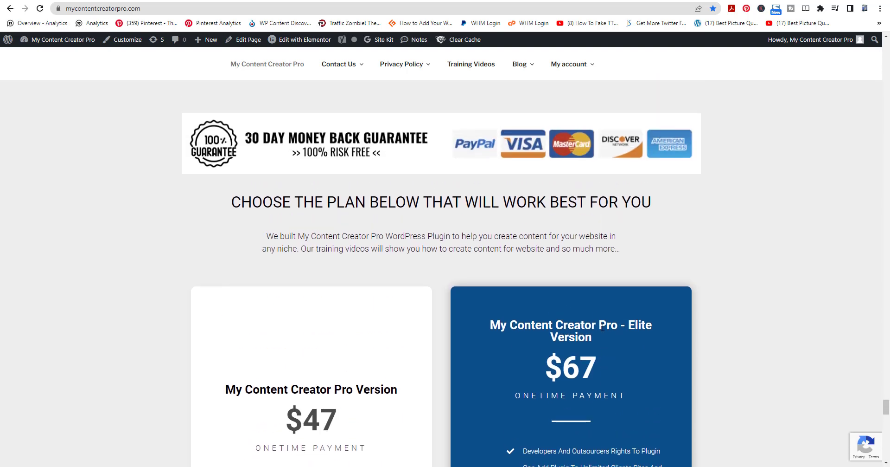